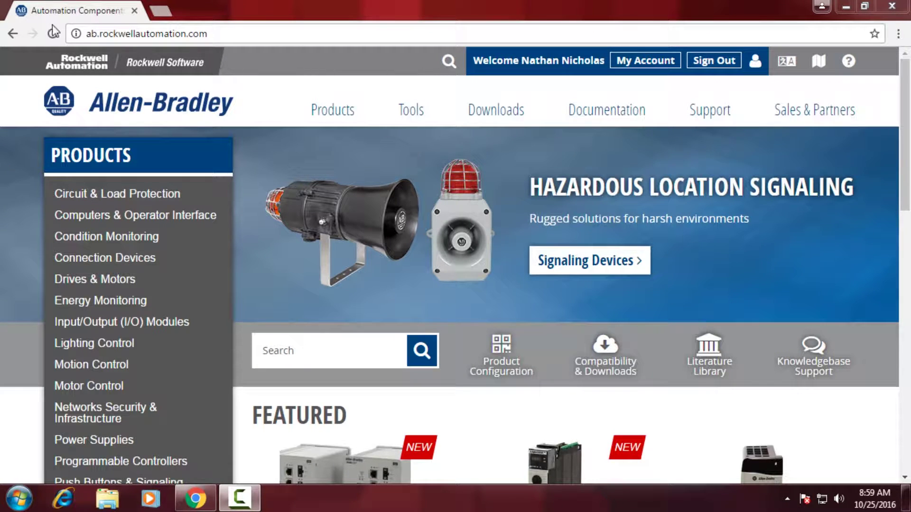
From the Allen-Bradley site, open compatibility.rockwellautomation.com (PCDC home) in a new tab.
{"action": "left_click", "coordinate": [220, 32]}
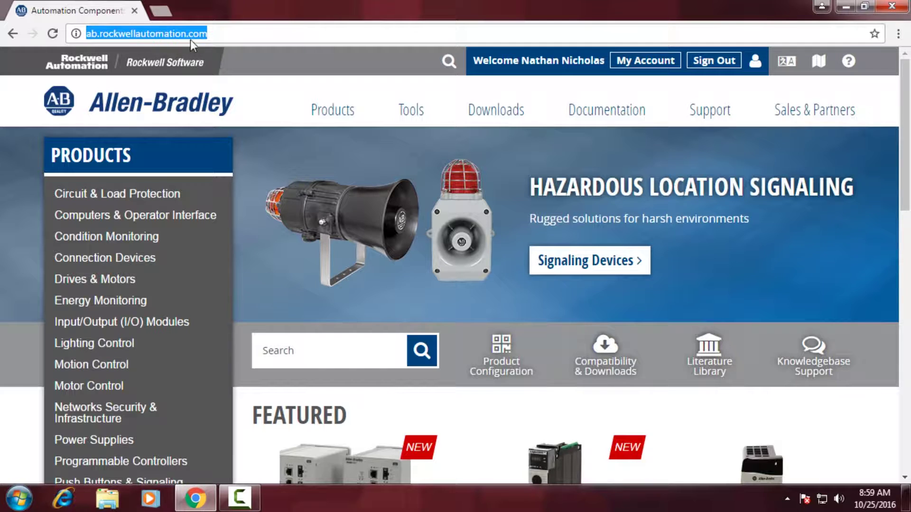
{"action": "left_click", "coordinate": [214, 35]}
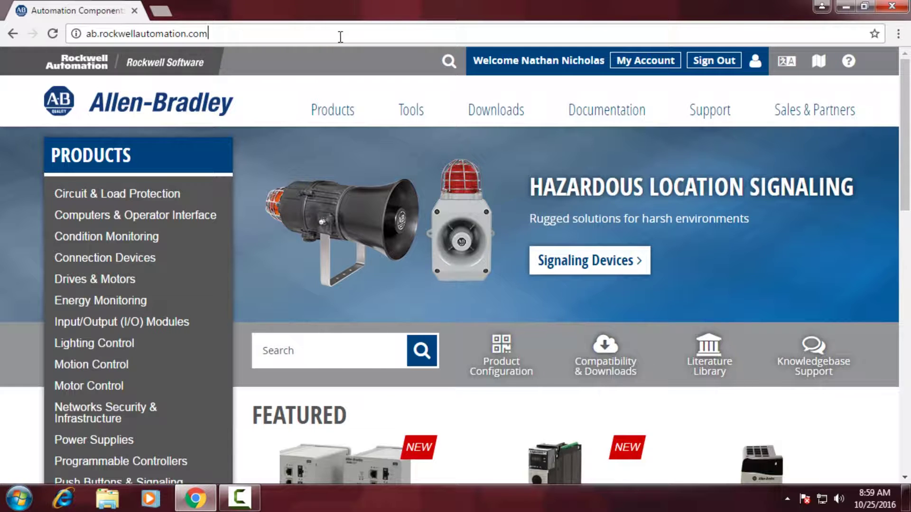
{"action": "mouse_move", "coordinate": [493, 110]}
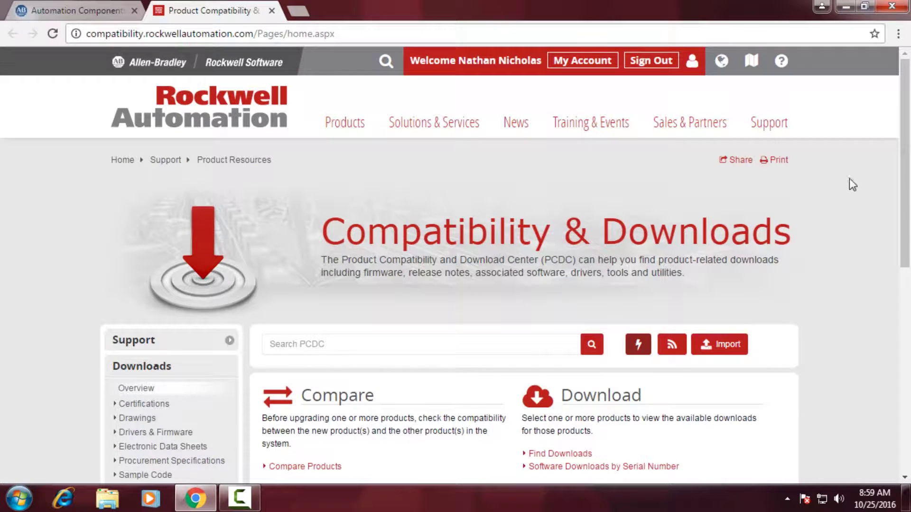
{"action": "scroll", "coordinate": [905, 183], "scroll_direction": "down", "scroll_amount": 2}
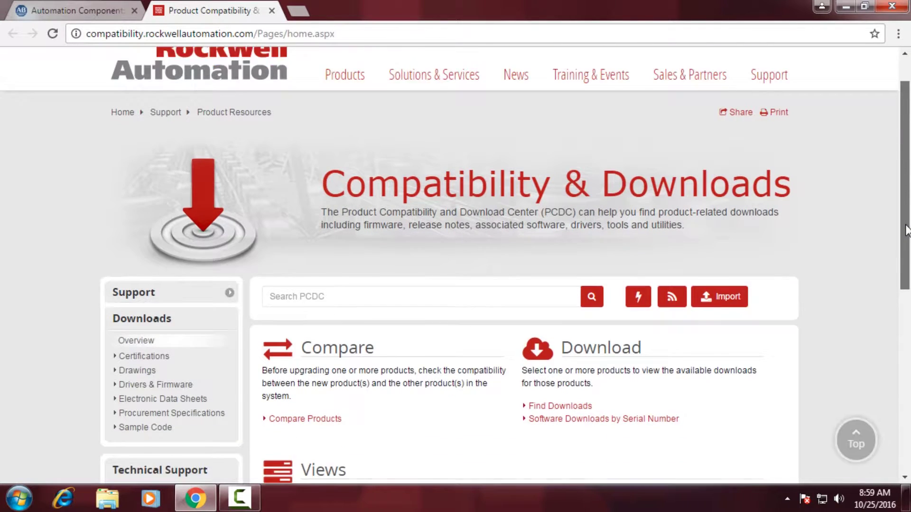
{"action": "scroll", "coordinate": [905, 157], "scroll_direction": "up", "scroll_amount": 2}
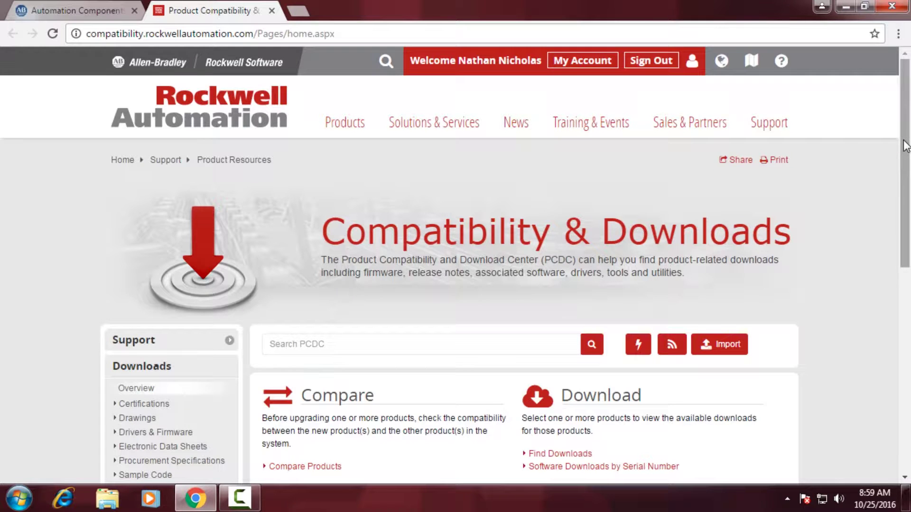
{"action": "scroll", "coordinate": [906, 185], "scroll_direction": "down", "scroll_amount": 1}
{"action": "scroll", "coordinate": [906, 185], "scroll_direction": "down", "scroll_amount": 3}
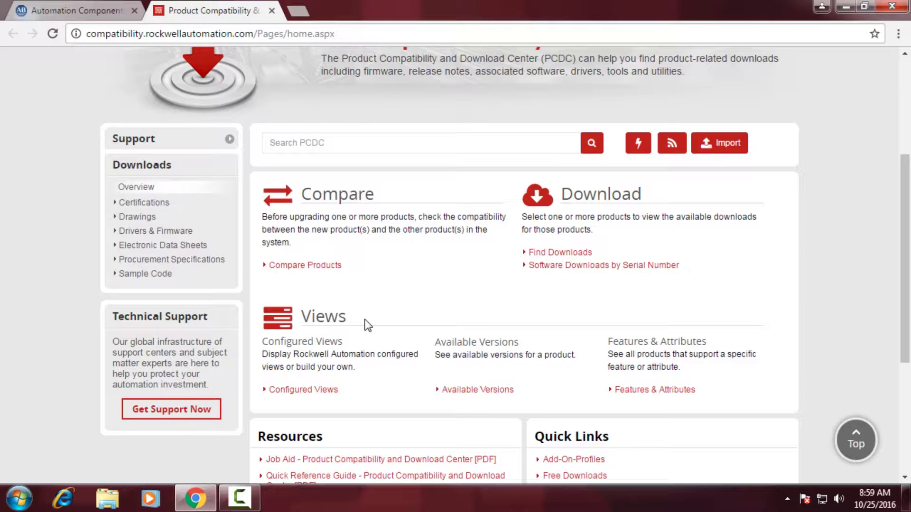
In Compare Products, remove the old PowerFlex 527 and 1769-L36ERM selections.
{"action": "left_click", "coordinate": [325, 266]}
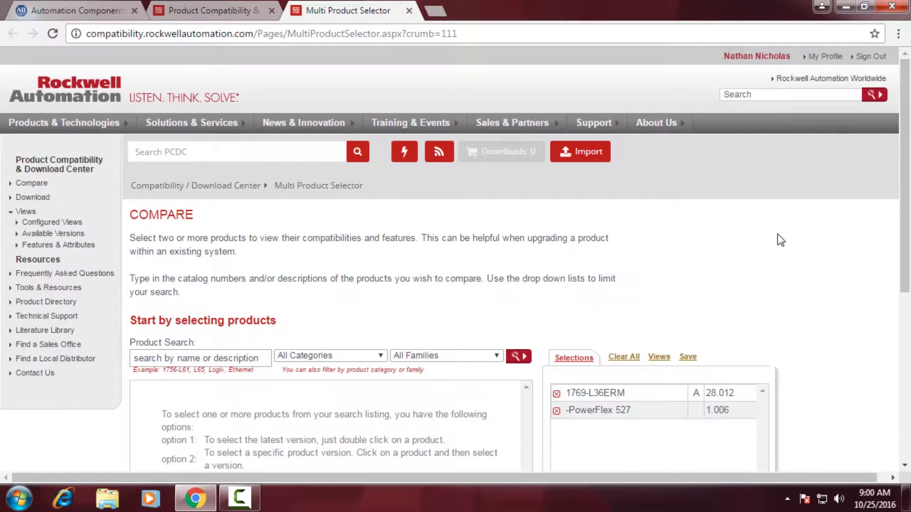
{"action": "scroll", "coordinate": [908, 270], "scroll_direction": "down", "scroll_amount": 2}
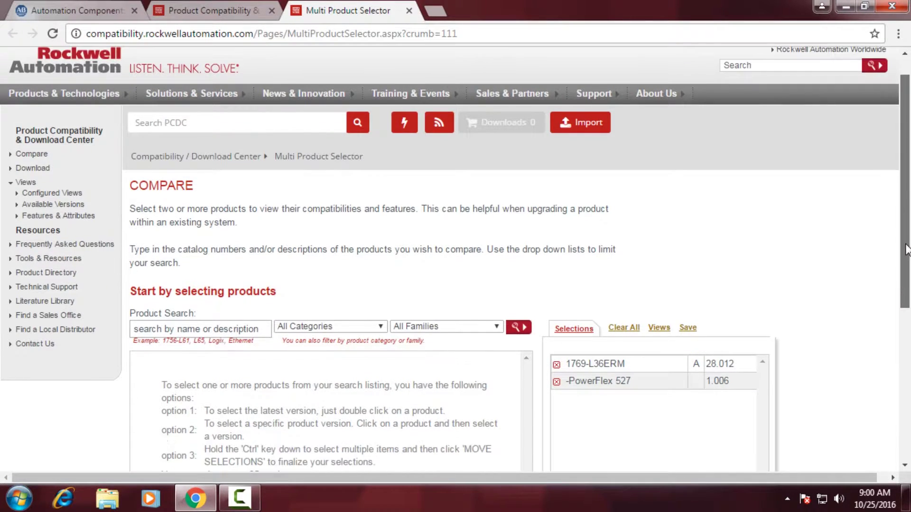
{"action": "scroll", "coordinate": [908, 270], "scroll_direction": "down", "scroll_amount": 1}
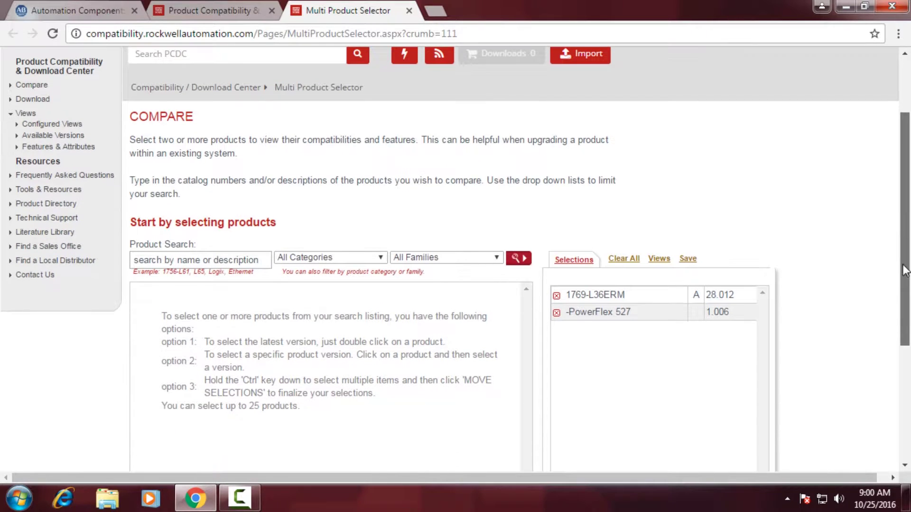
{"action": "left_click", "coordinate": [557, 313]}
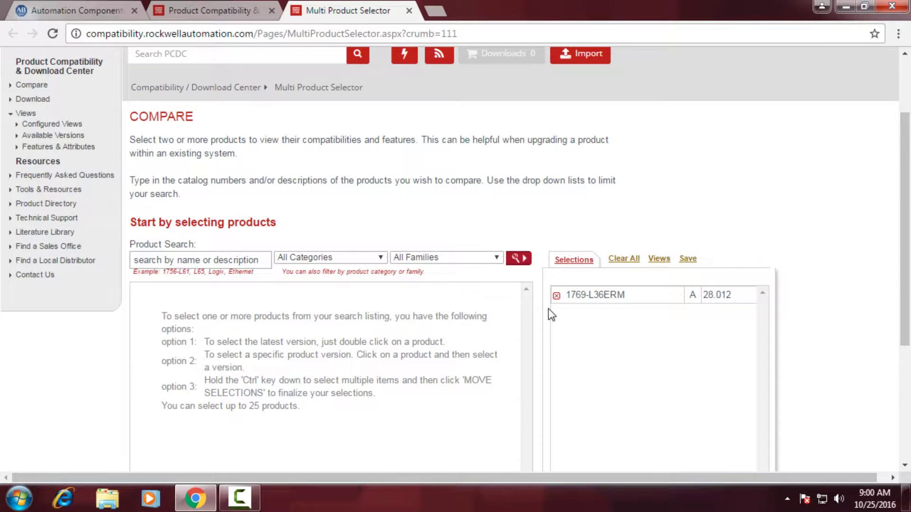
{"action": "left_click", "coordinate": [556, 296]}
Search 'L36e' and add the 1769-L36ERM controller at version 29.011.
{"action": "left_click", "coordinate": [226, 259]}
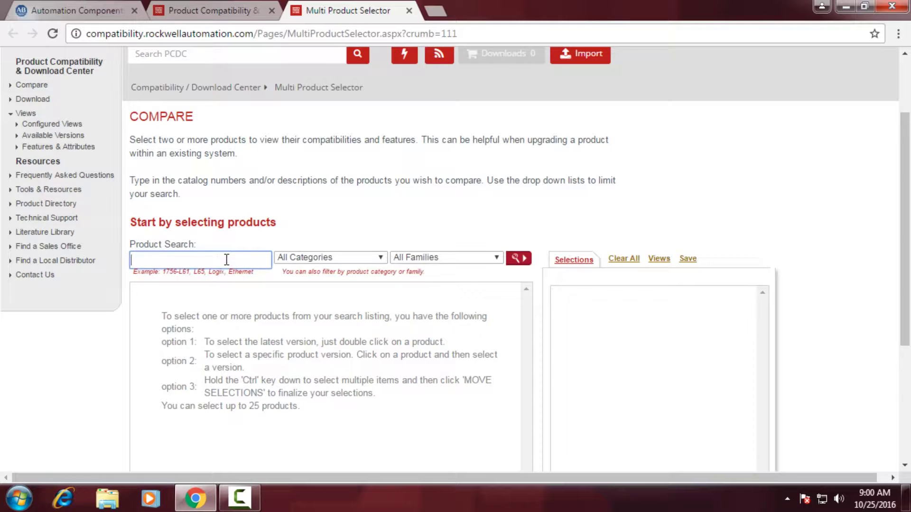
{"action": "type", "text": "L36erm"}
{"action": "left_click", "coordinate": [250, 301]}
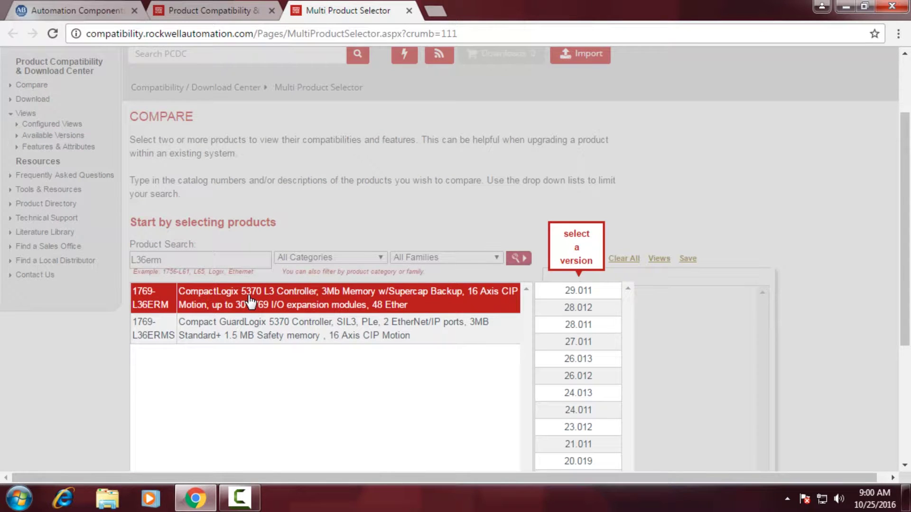
{"action": "left_click", "coordinate": [561, 294]}
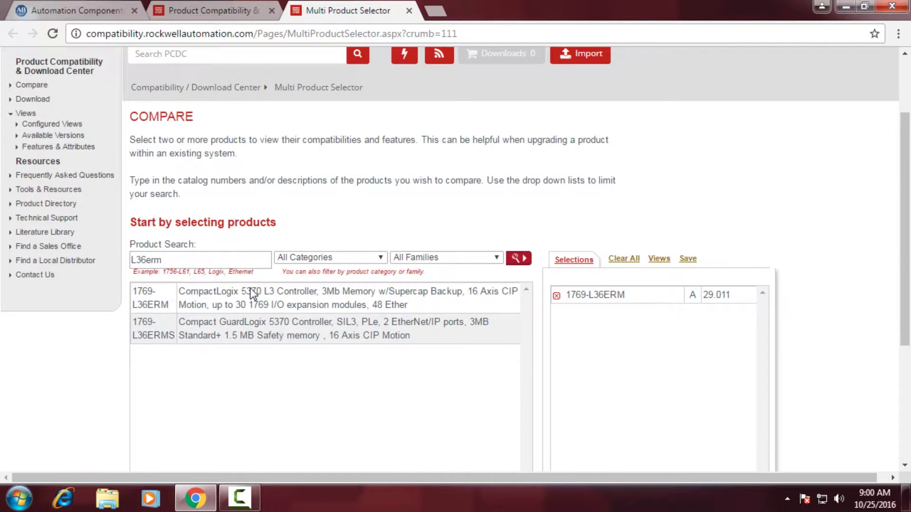
Search '5500' and add the Kinetix 5500 servo drive at version 7.001.
{"action": "double_click", "coordinate": [186, 260]}
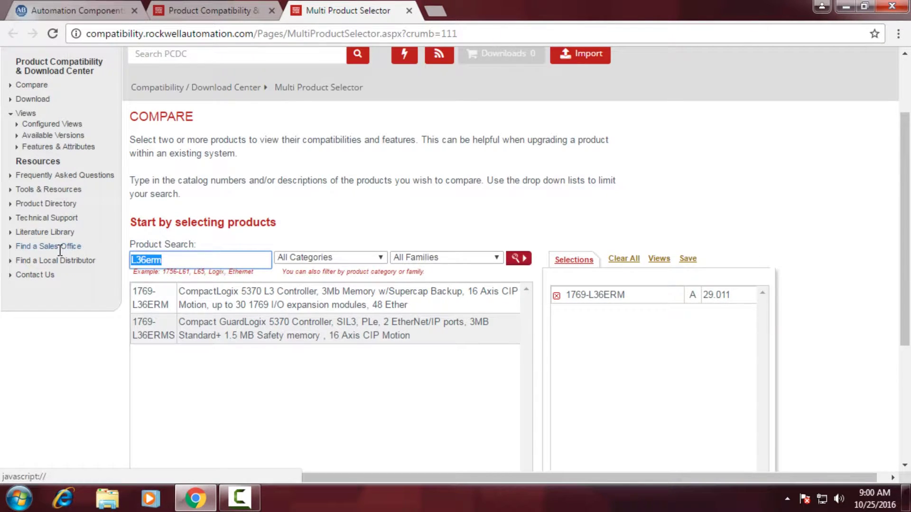
{"action": "type", "text": "5500"}
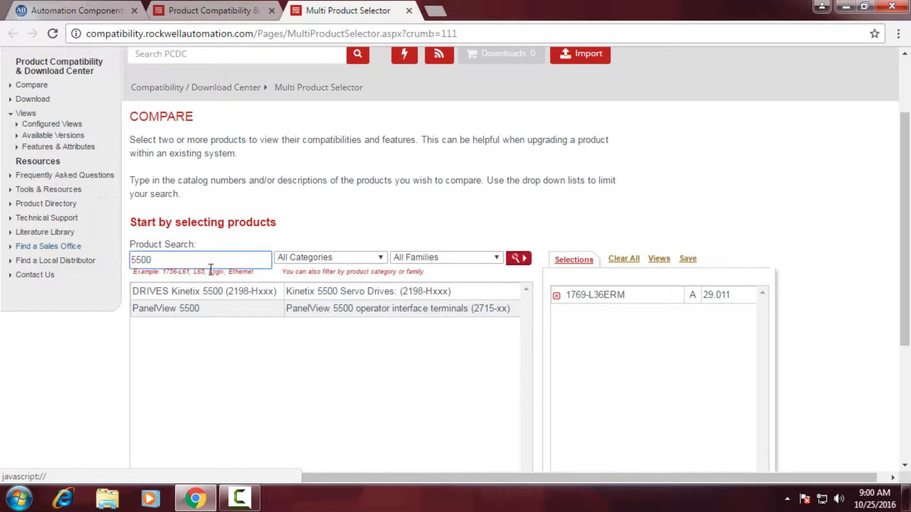
{"action": "left_click", "coordinate": [234, 291]}
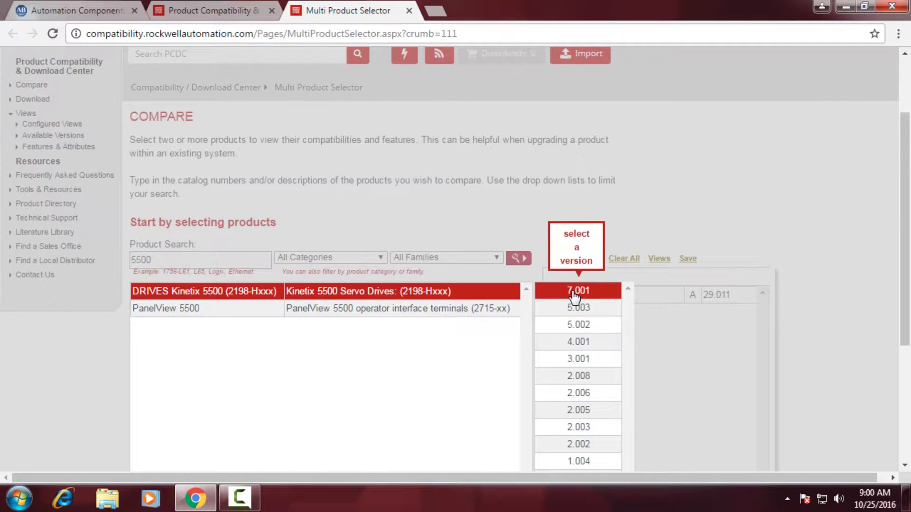
{"action": "left_click", "coordinate": [575, 292]}
{"action": "scroll", "coordinate": [884, 258], "scroll_direction": "down", "scroll_amount": 2}
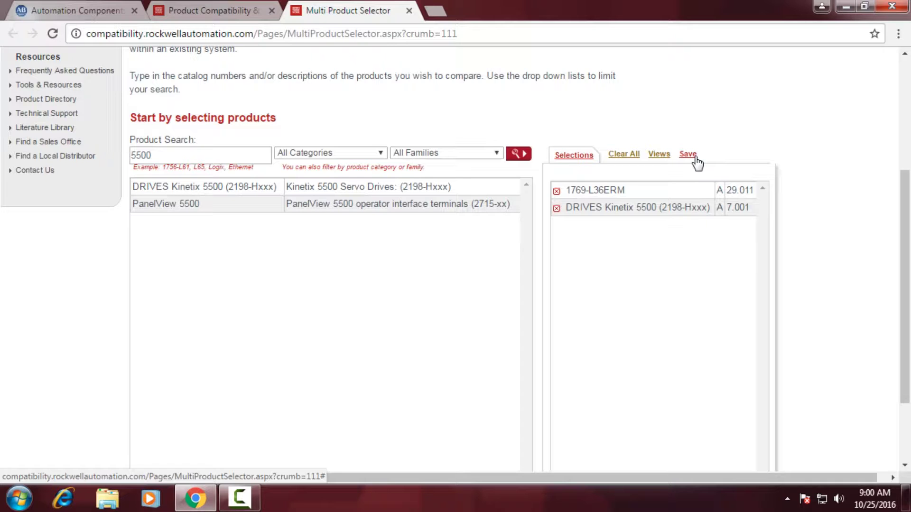
Save the selections as view 'L36ERM with K5500', overwriting the existing one, and compare both products.
{"action": "left_click", "coordinate": [692, 156]}
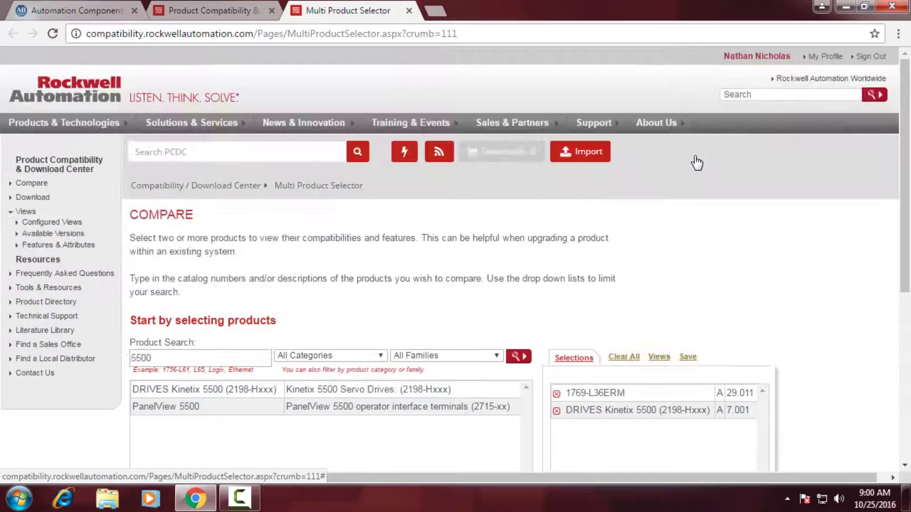
{"action": "left_click", "coordinate": [406, 275]}
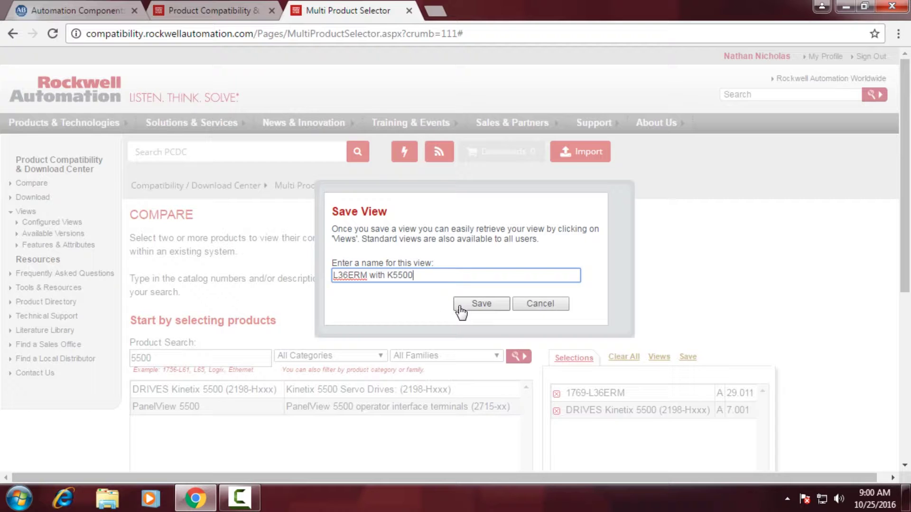
{"action": "left_click", "coordinate": [480, 304]}
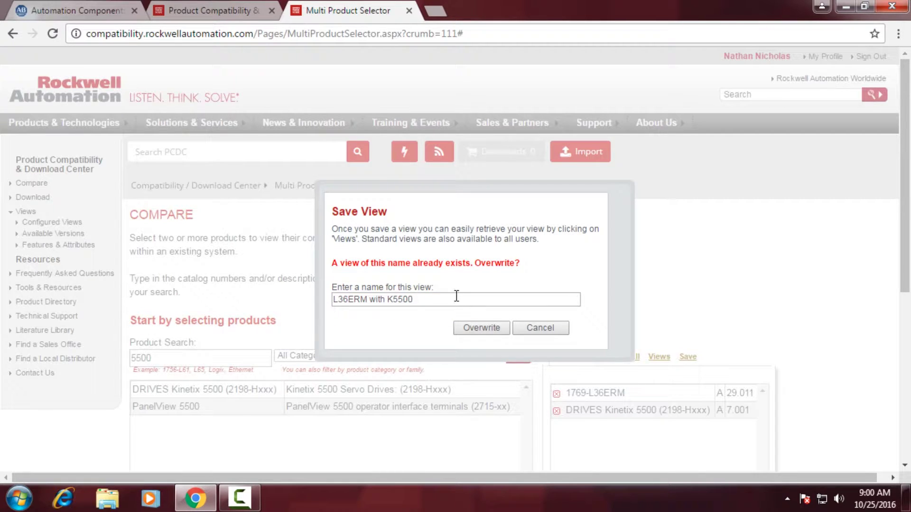
{"action": "left_click", "coordinate": [464, 329]}
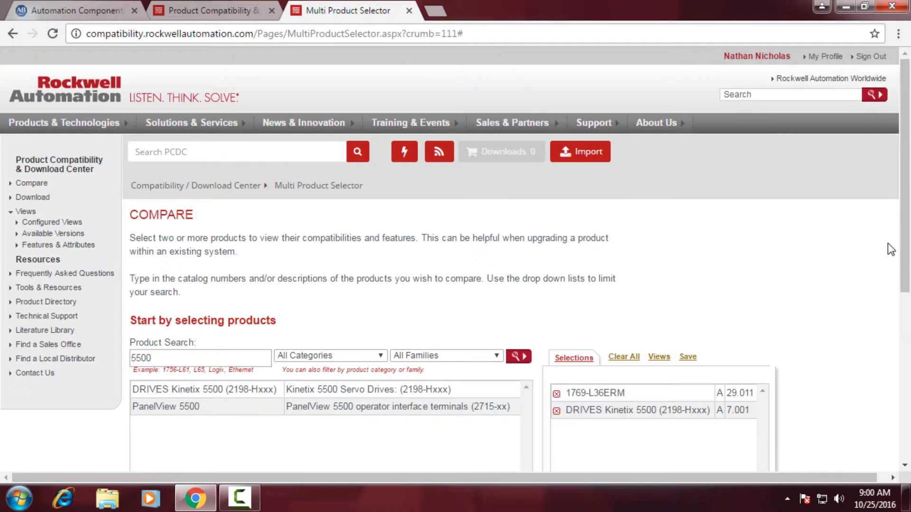
{"action": "left_click_drag", "start_coordinate": [905, 247], "coordinate": [896, 400]}
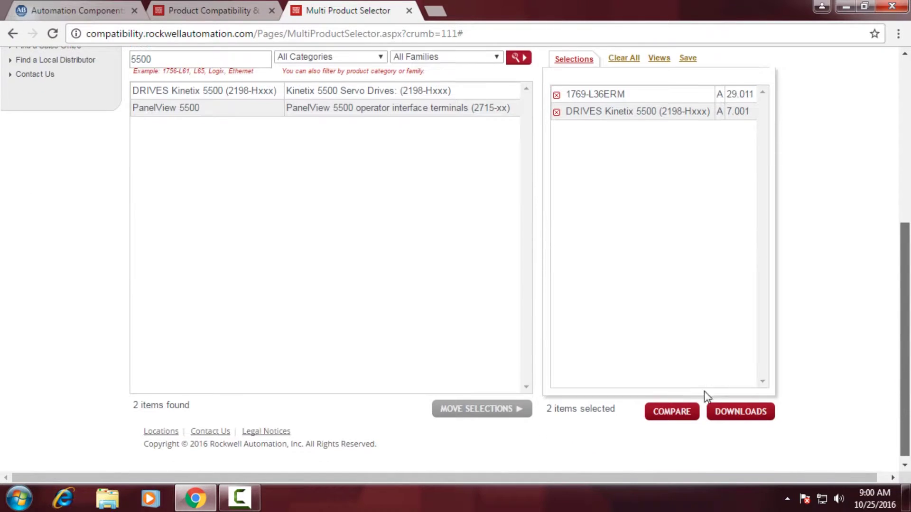
{"action": "left_click", "coordinate": [671, 412]}
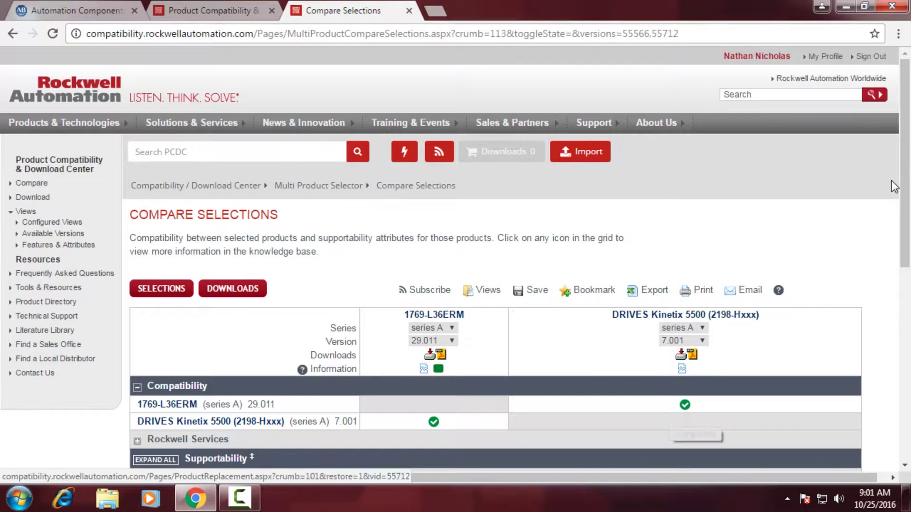
{"action": "scroll", "coordinate": [906, 192], "scroll_direction": "down", "scroll_amount": 2}
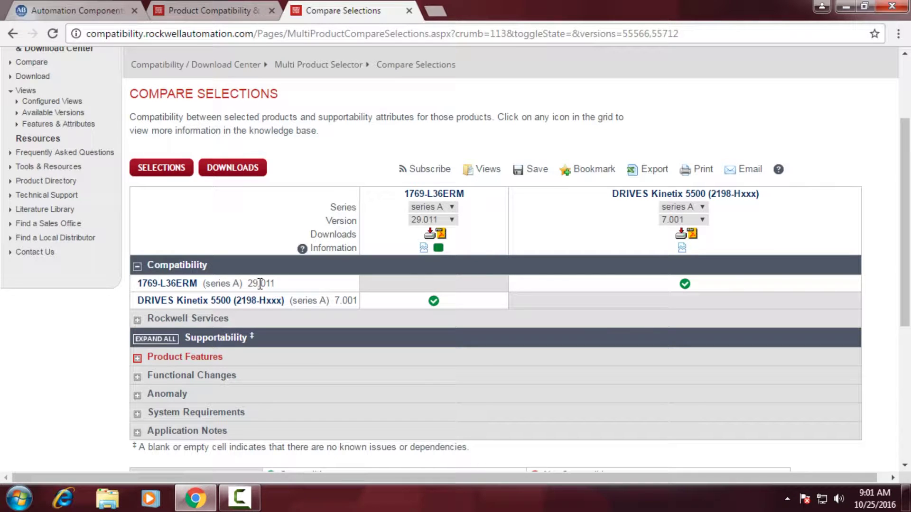
{"action": "left_click_drag", "start_coordinate": [248, 283], "coordinate": [275, 285]}
{"action": "left_click", "coordinate": [282, 284]}
{"action": "scroll", "coordinate": [904, 313], "scroll_direction": "down", "scroll_amount": 2}
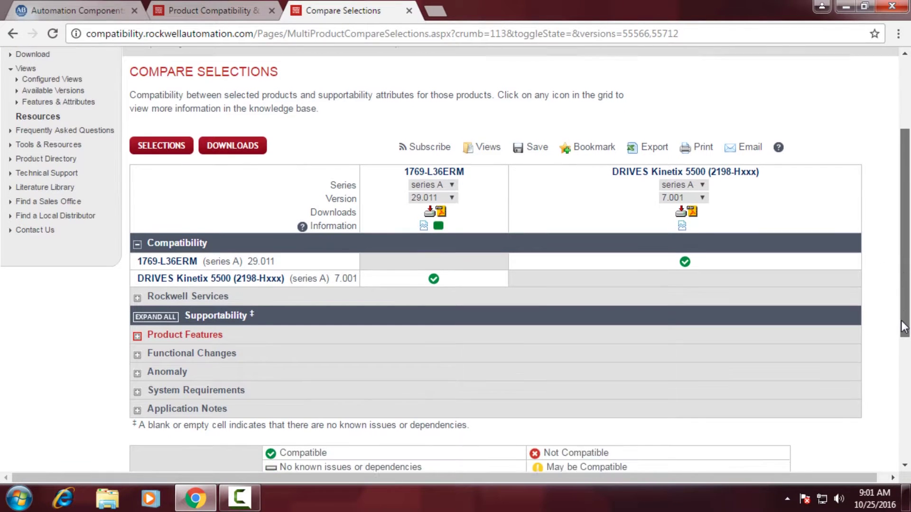
{"action": "scroll", "coordinate": [903, 326], "scroll_direction": "down", "scroll_amount": 2}
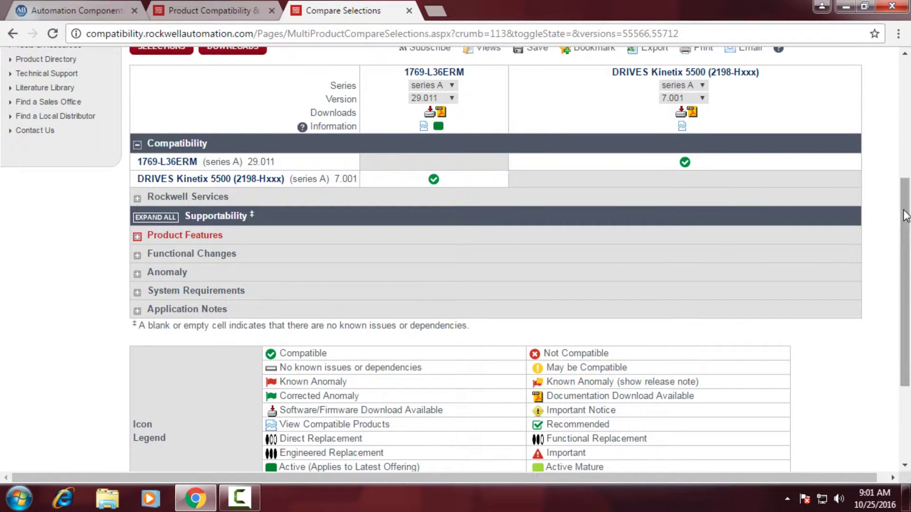
{"action": "scroll", "coordinate": [905, 216], "scroll_direction": "up", "scroll_amount": 5}
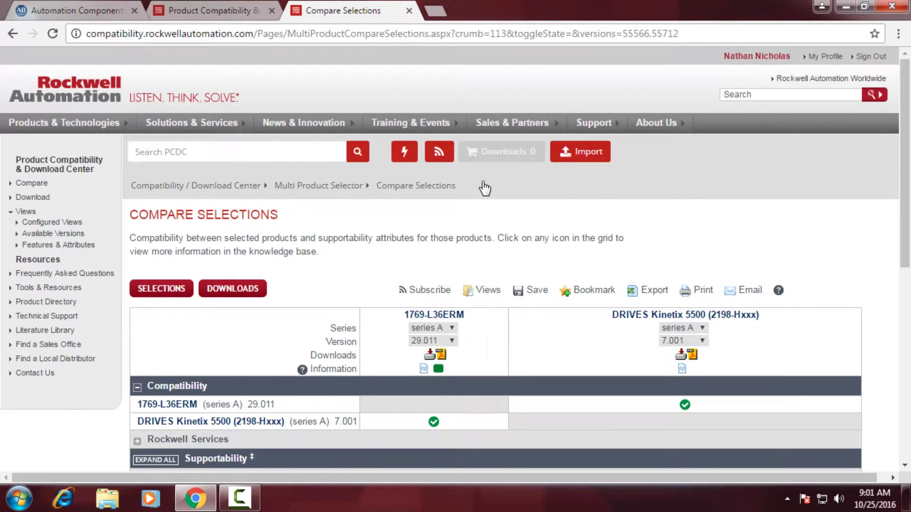
{"action": "mouse_move", "coordinate": [595, 122]}
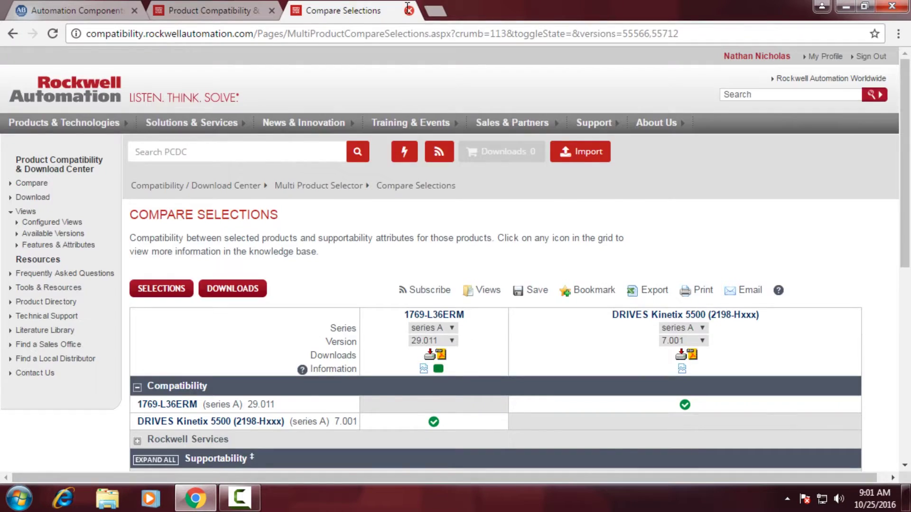
{"action": "left_click", "coordinate": [408, 10]}
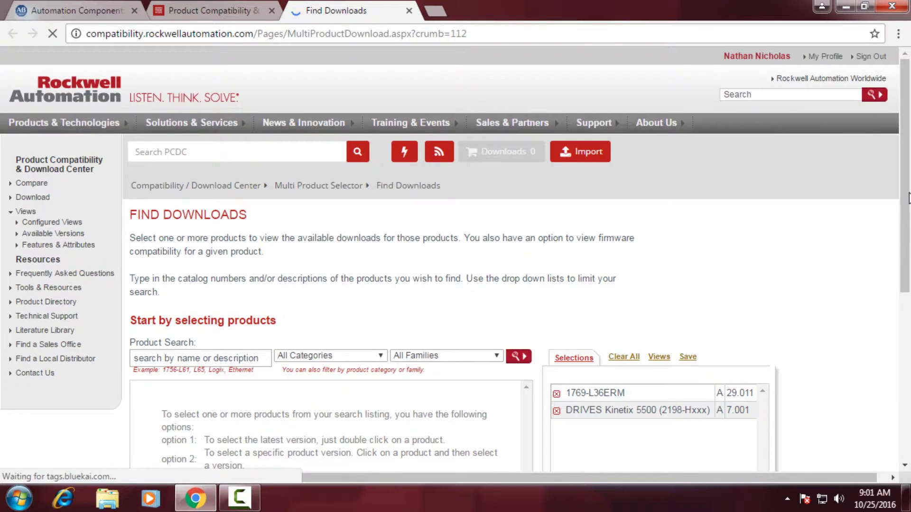
List the available downloads for both selected products, 1769-L36ERM and Kinetix 5500.
{"action": "scroll", "coordinate": [784, 157], "scroll_direction": "down", "scroll_amount": 4}
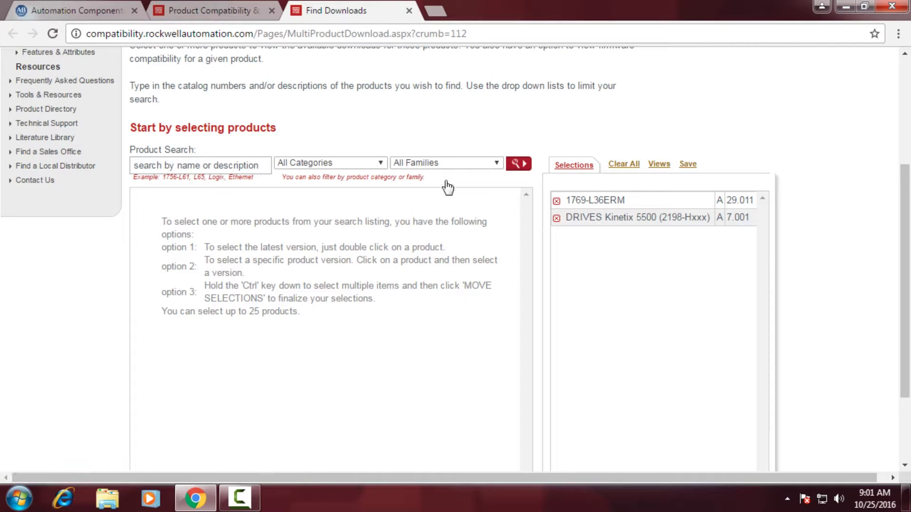
{"action": "left_click", "coordinate": [222, 169]}
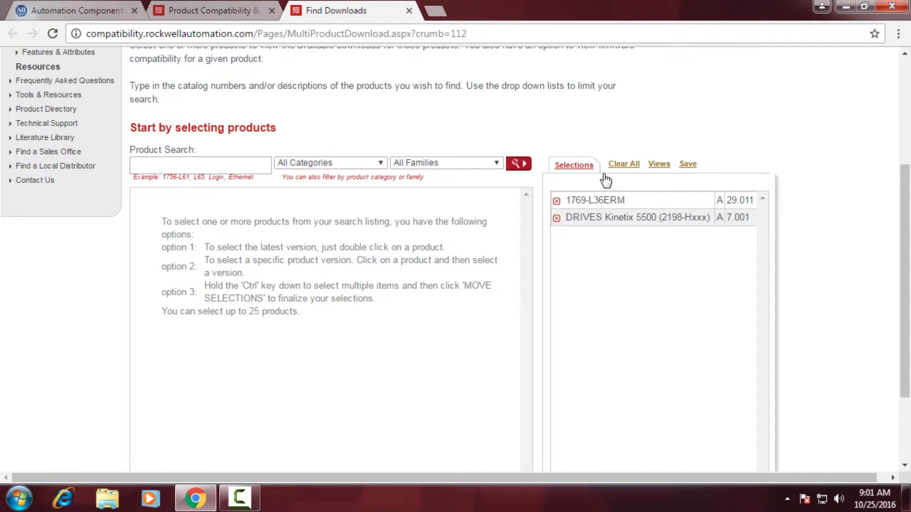
{"action": "left_click_drag", "start_coordinate": [905, 274], "coordinate": [906, 338]}
{"action": "left_click", "coordinate": [740, 407]}
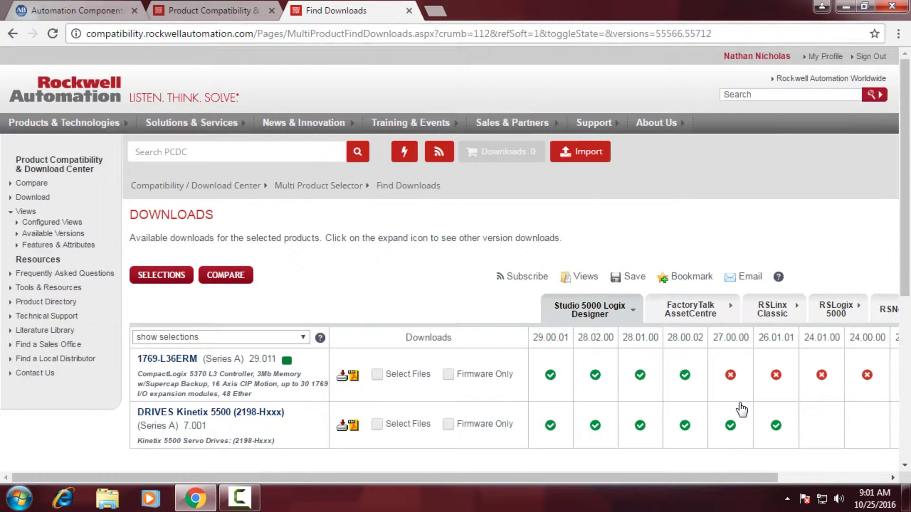
Add the 1769-L36ERM 29.011 firmware kit to the download cart.
{"action": "left_click_drag", "start_coordinate": [904, 231], "coordinate": [905, 296]}
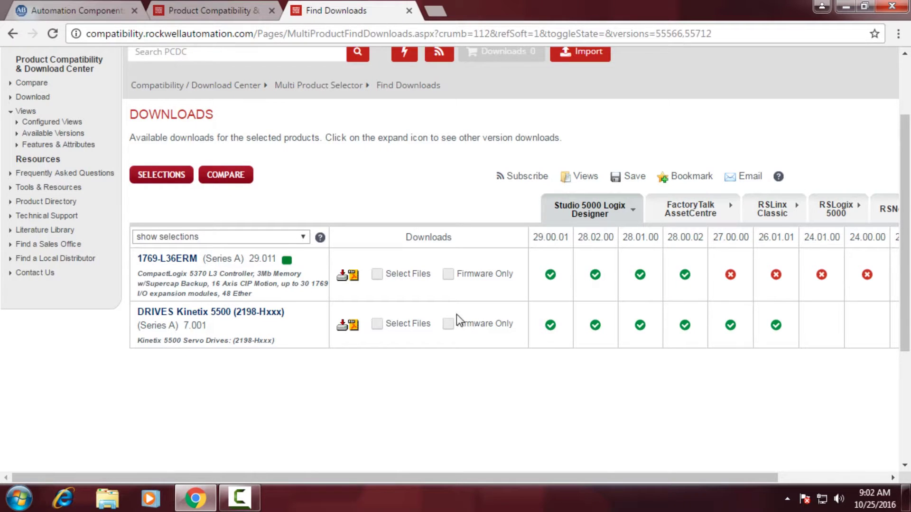
{"action": "left_click", "coordinate": [407, 276]}
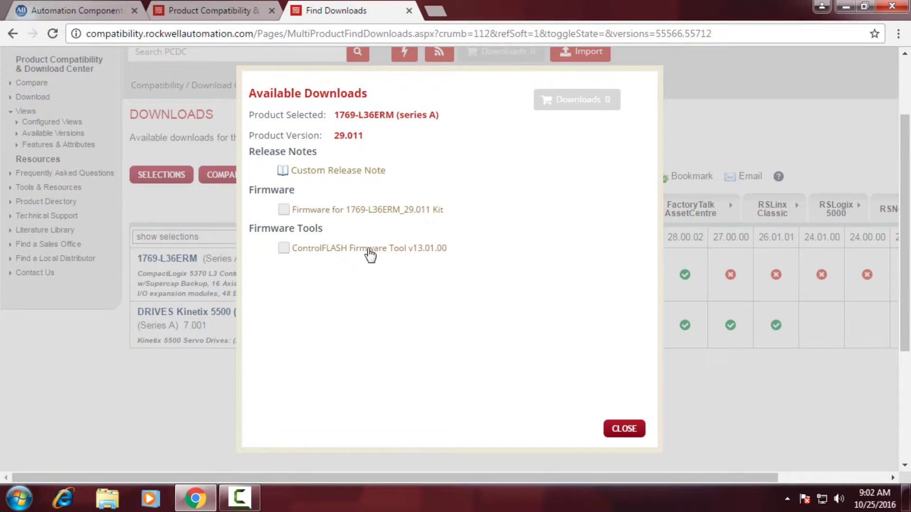
{"action": "left_click", "coordinate": [283, 214]}
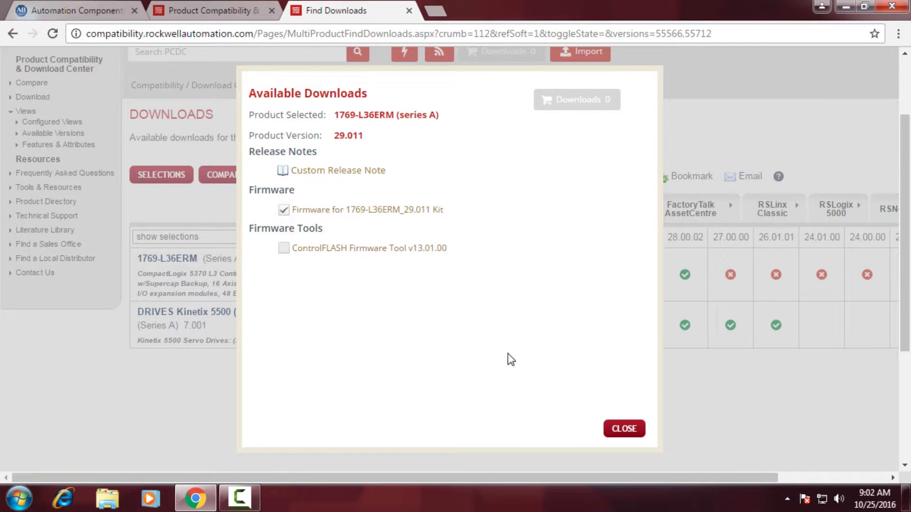
Add the Kinetix 5500 V7.001 firmware to the cart, bringing it to 2 items.
{"action": "left_click", "coordinate": [621, 429]}
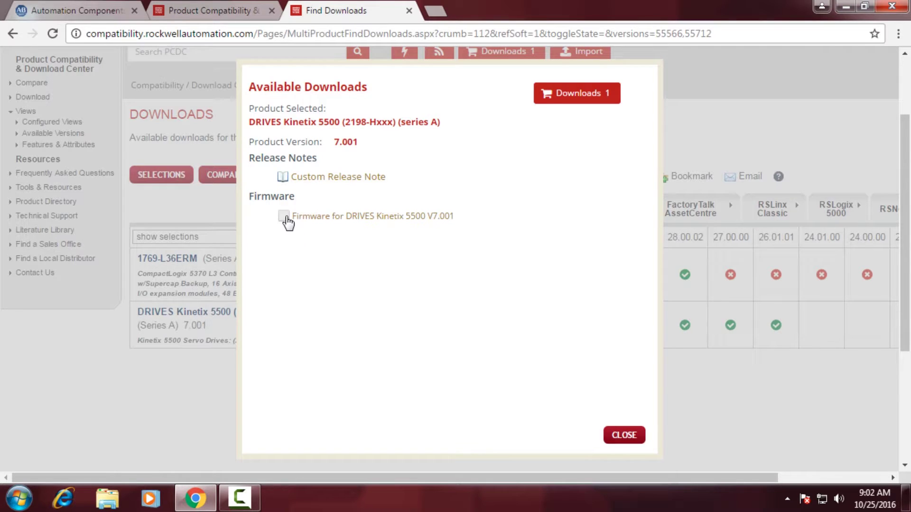
{"action": "left_click", "coordinate": [284, 217]}
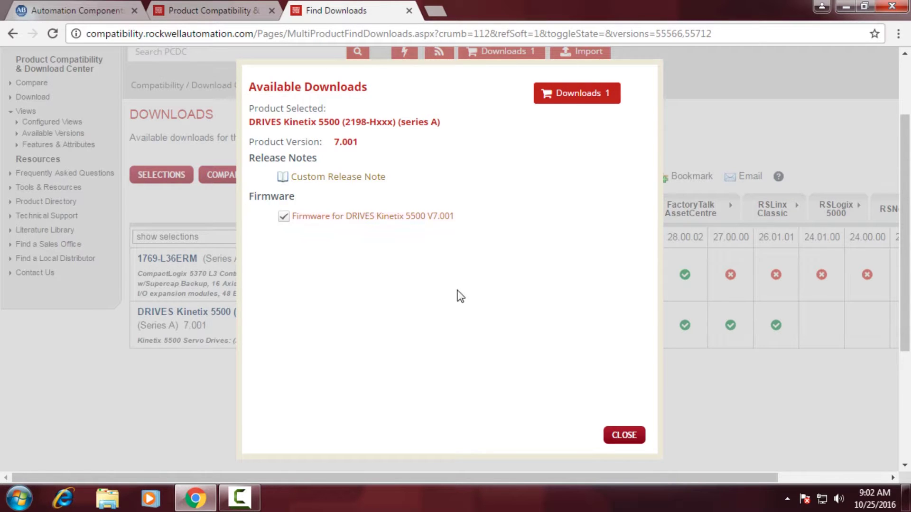
{"action": "left_click", "coordinate": [626, 435]}
{"action": "left_click_drag", "start_coordinate": [906, 332], "coordinate": [906, 372]}
{"action": "scroll", "coordinate": [895, 184], "scroll_direction": "up", "scroll_amount": 4}
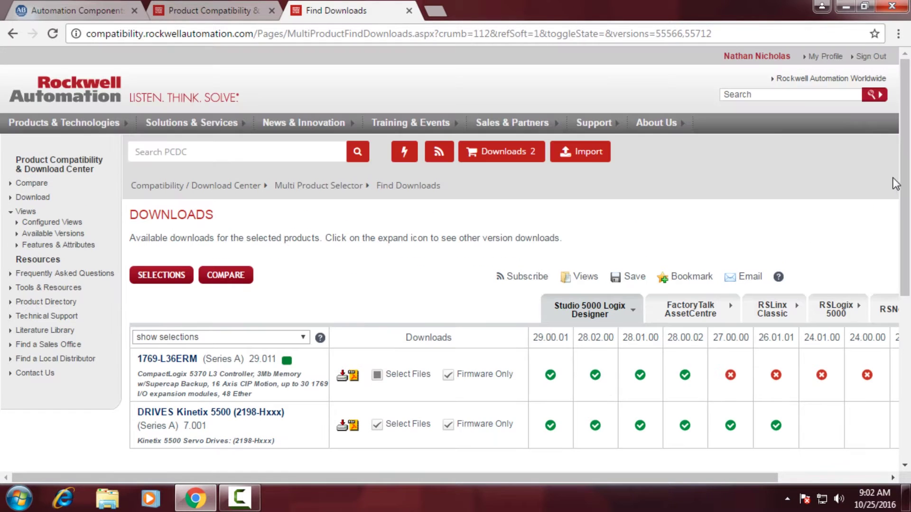
{"action": "left_click", "coordinate": [533, 163]}
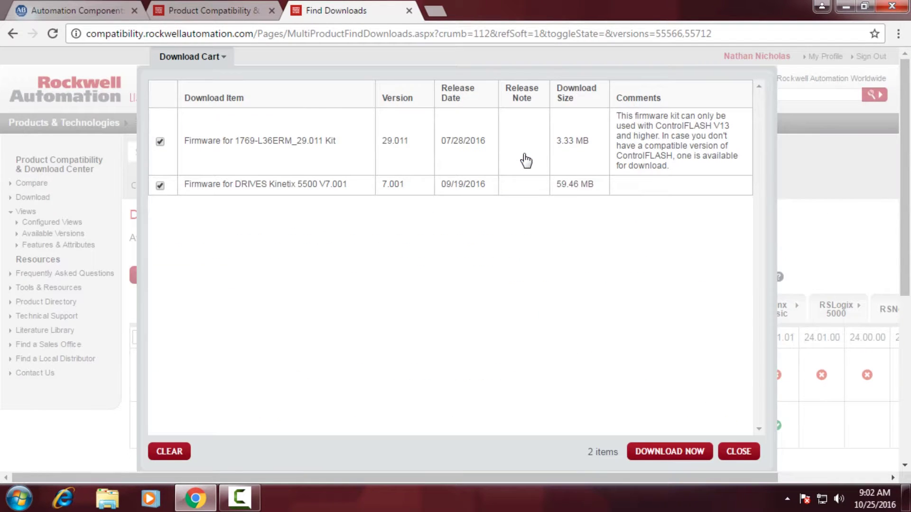
Accept the EULA and direct-download both cart firmware files, then go to Configured Views.
{"action": "left_click", "coordinate": [652, 451]}
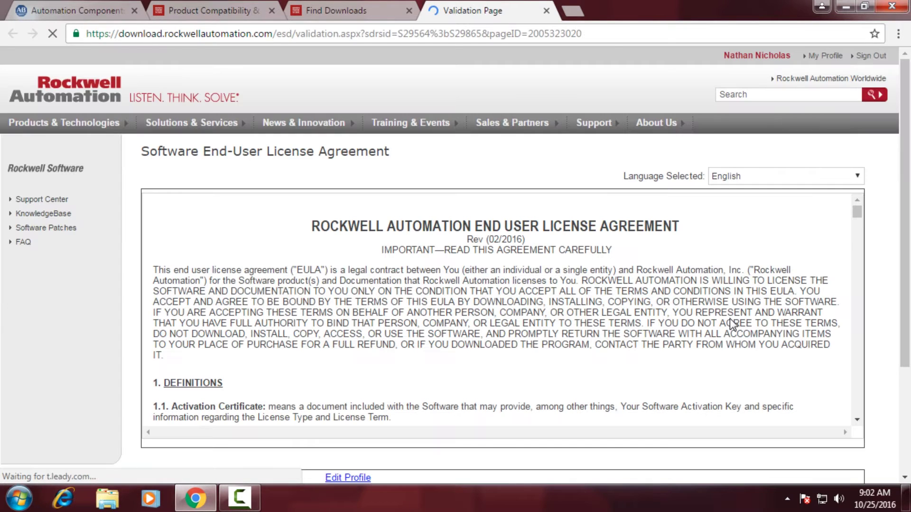
{"action": "left_click_drag", "start_coordinate": [903, 175], "coordinate": [901, 373]}
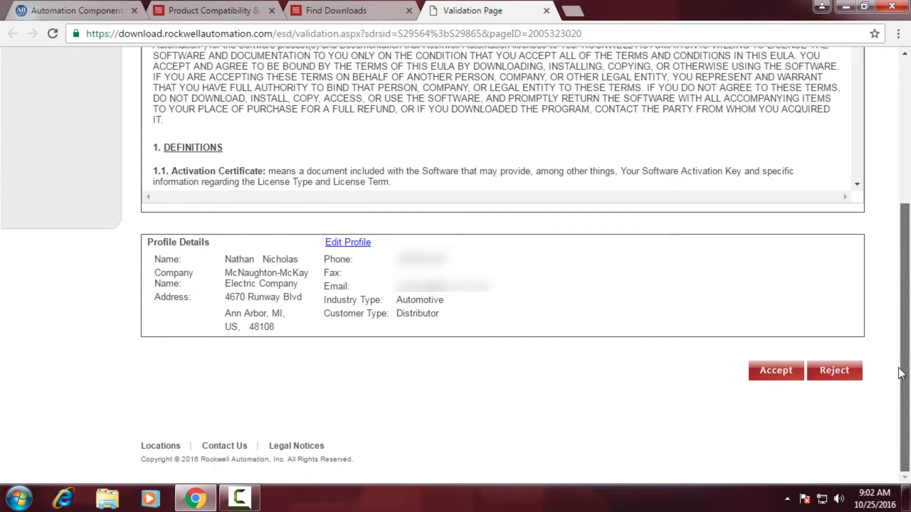
{"action": "left_click", "coordinate": [783, 370]}
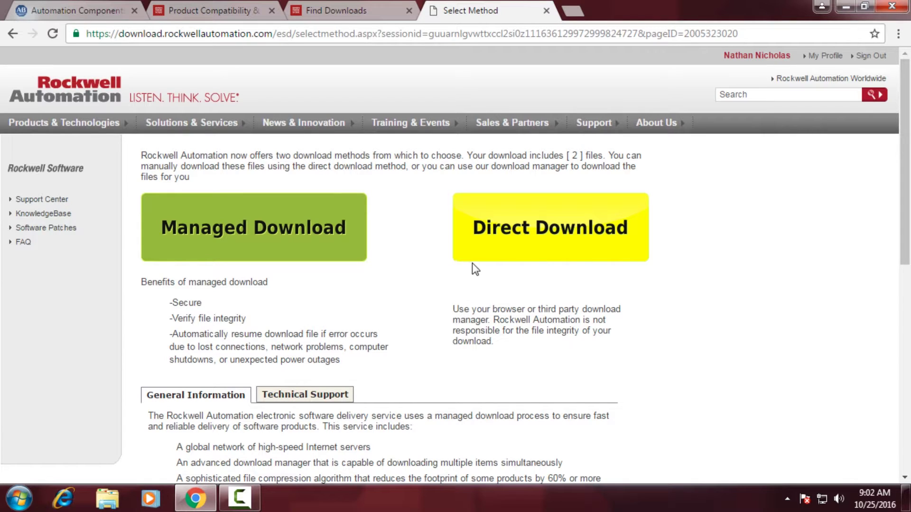
{"action": "left_click", "coordinate": [514, 255]}
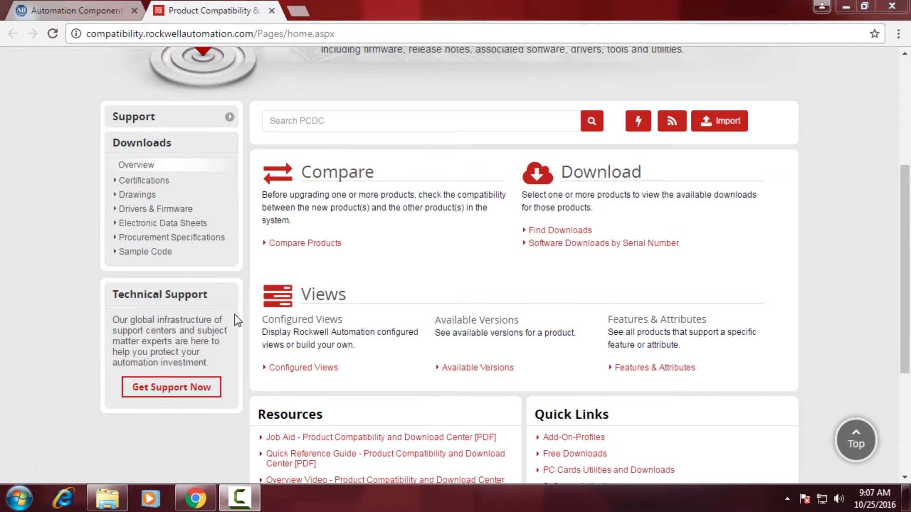
{"action": "left_click", "coordinate": [291, 370]}
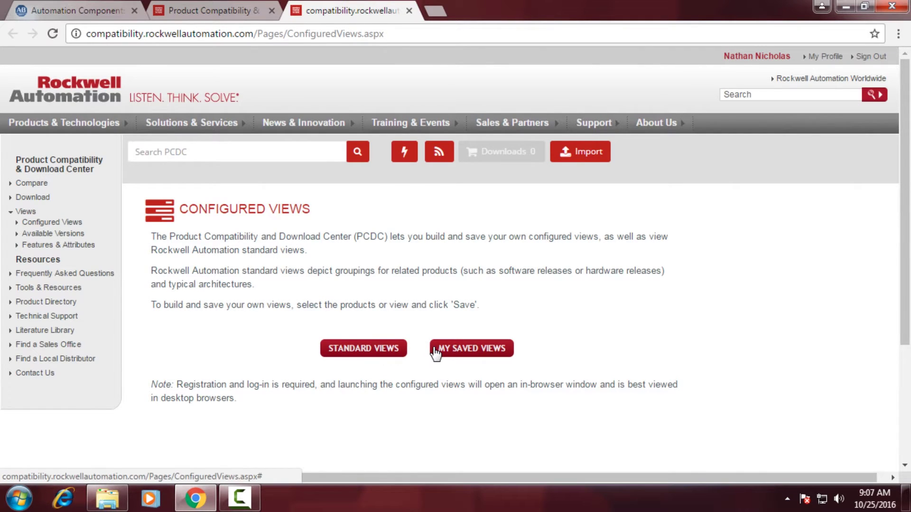
{"action": "left_click", "coordinate": [435, 354]}
{"action": "left_click", "coordinate": [427, 347]}
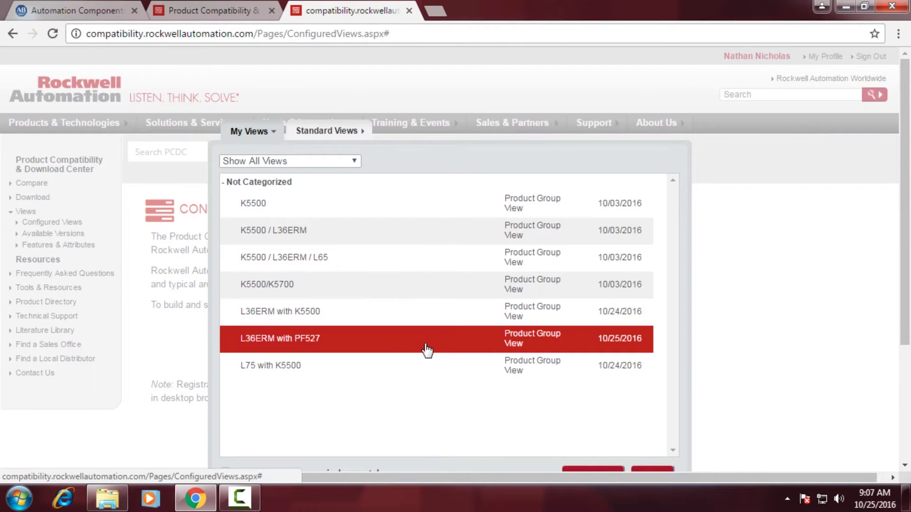
{"action": "left_click", "coordinate": [405, 321]}
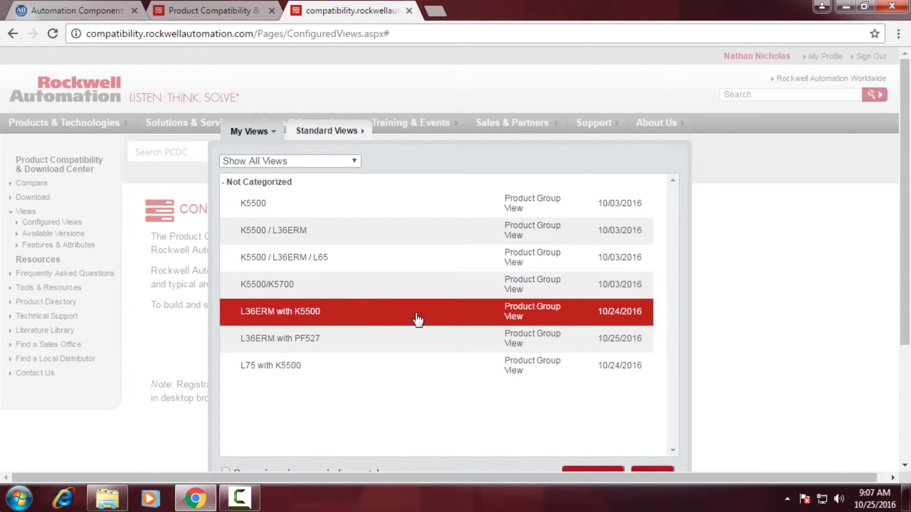
{"action": "key", "text": "Up"}
{"action": "left_click_drag", "start_coordinate": [894, 240], "coordinate": [578, 380]}
{"action": "left_click", "coordinate": [407, 260]}
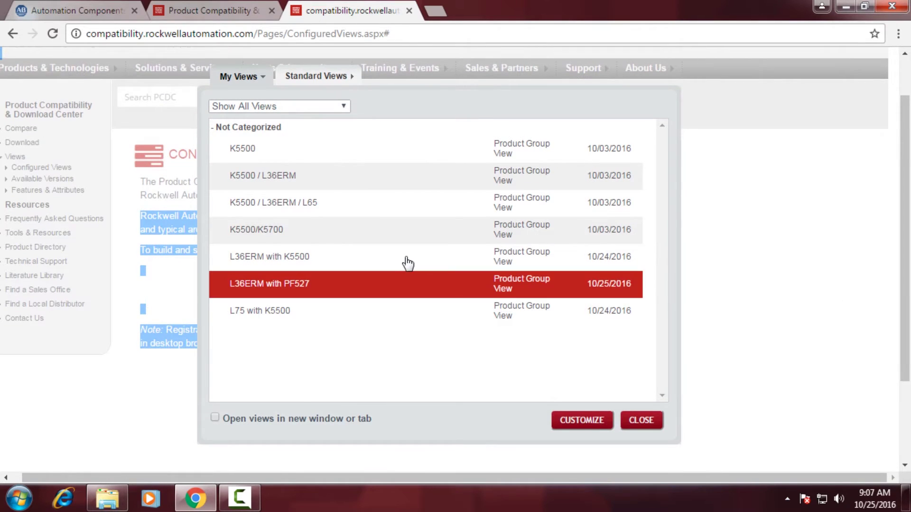
{"action": "double_click", "coordinate": [407, 260]}
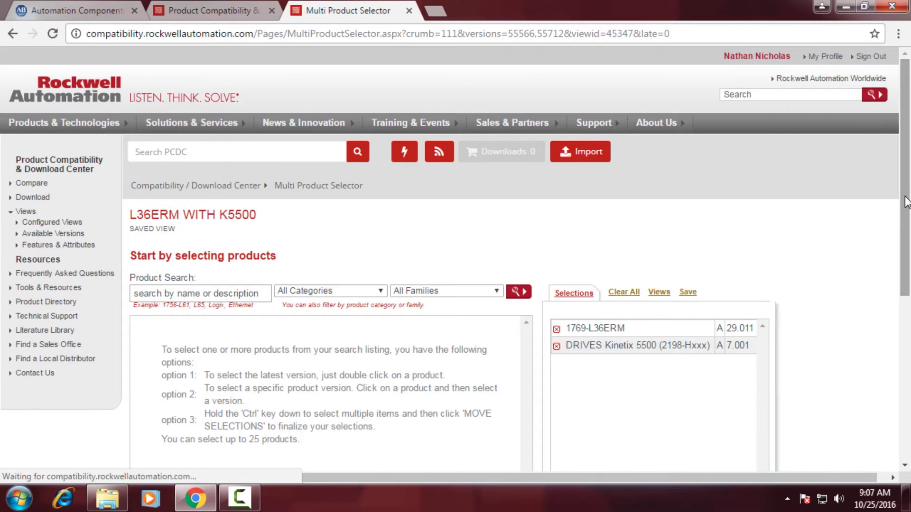
{"action": "left_click_drag", "start_coordinate": [905, 204], "coordinate": [906, 293]}
{"action": "left_click_drag", "start_coordinate": [904, 218], "coordinate": [905, 299]}
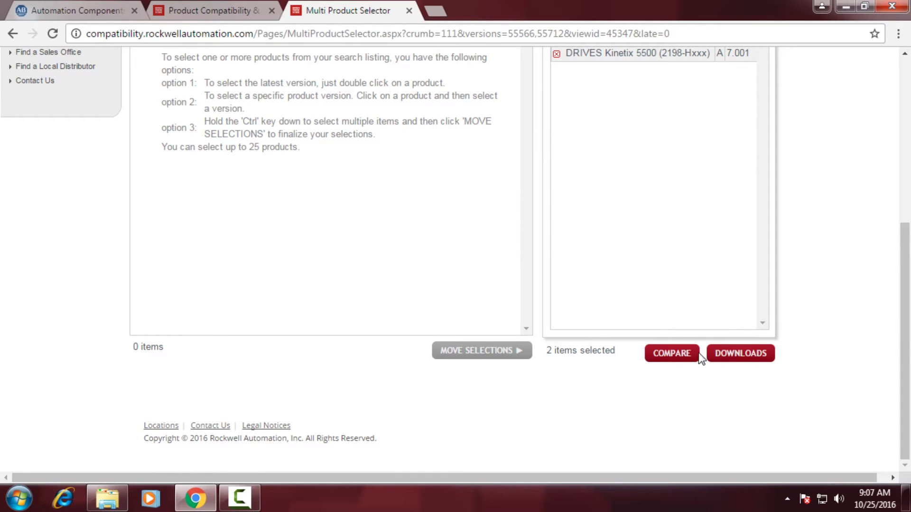
{"action": "left_click", "coordinate": [409, 10]}
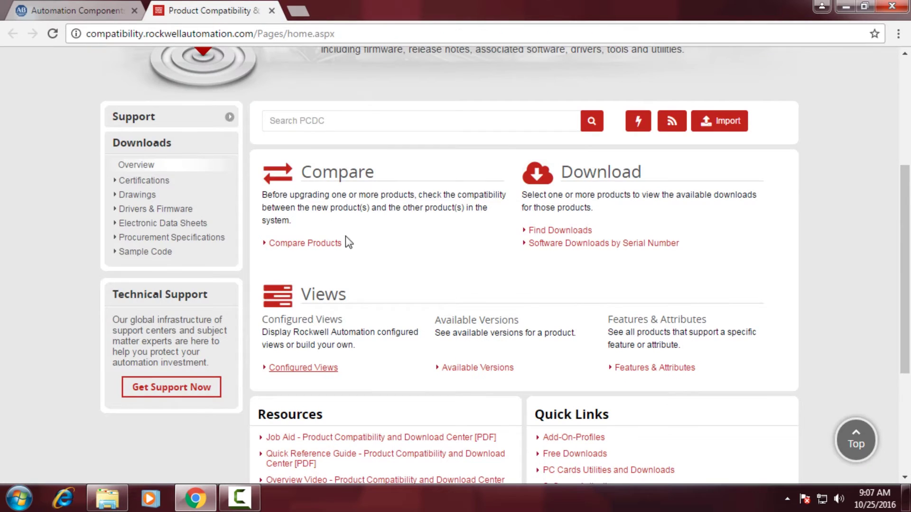
{"action": "scroll", "coordinate": [579, 285], "scroll_direction": "down", "scroll_amount": 5}
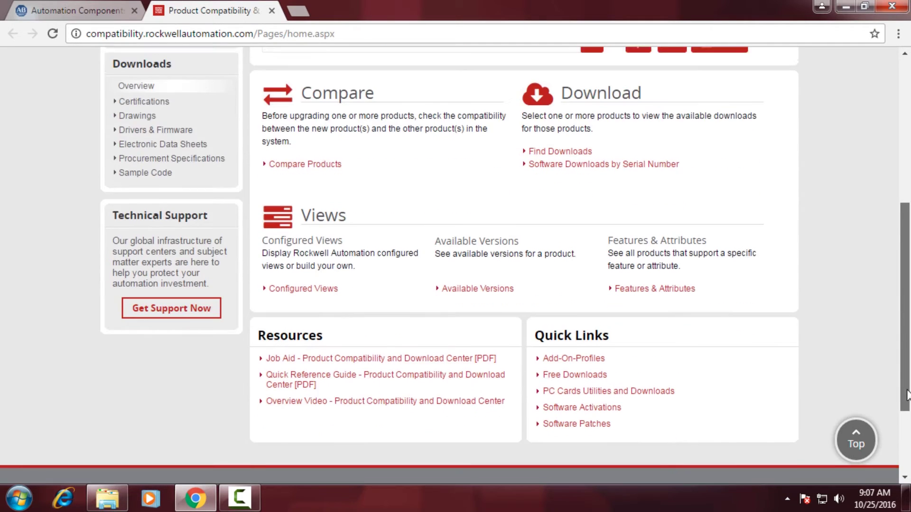